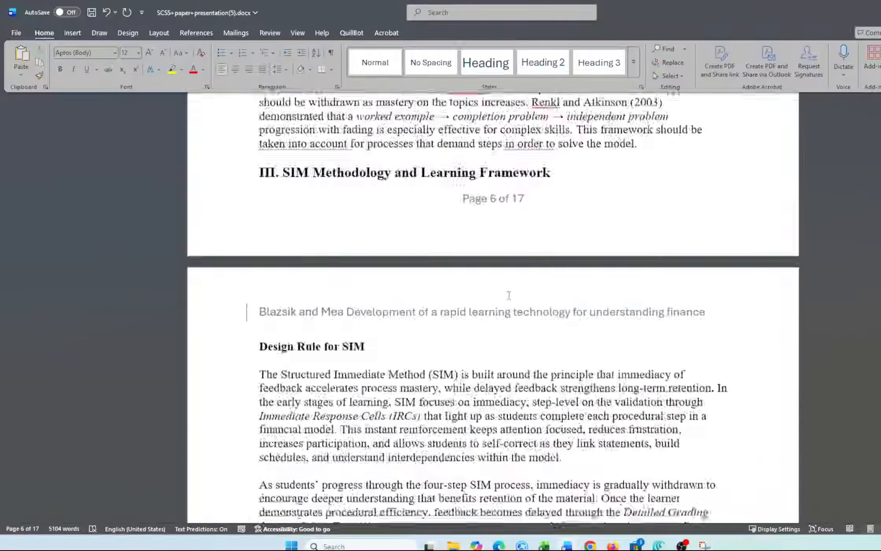
- Look through the paper from the author page to the Introduction and Theoretical Foundation sections to review the existing headings
scroll(507, 294, "up", 20)
scroll(508, 295, "up", 15)
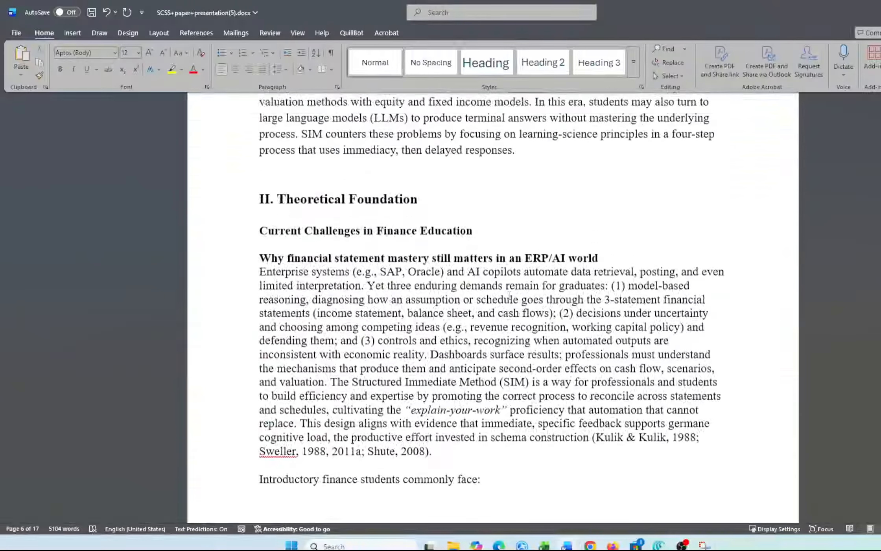
scroll(509, 296, "up", 20)
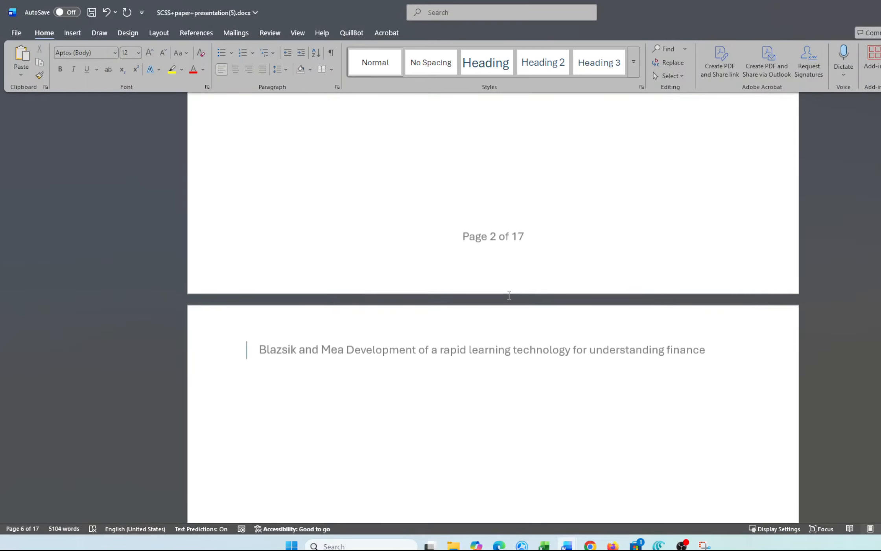
scroll(509, 296, "up", 15)
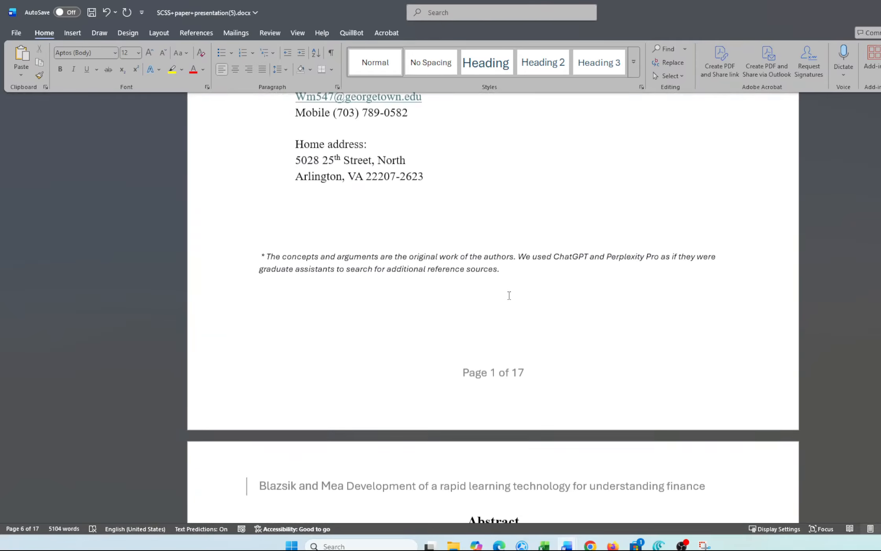
scroll(509, 295, "down", 20)
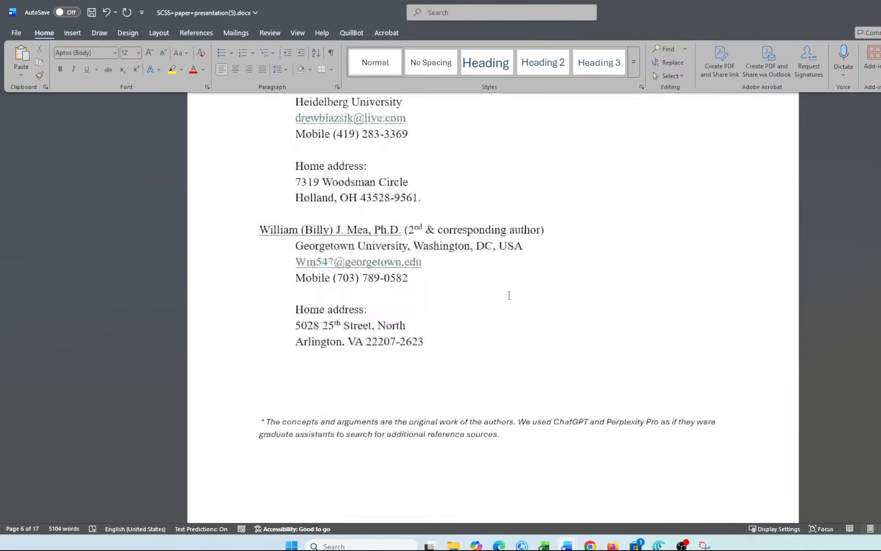
scroll(509, 296, "down", 10)
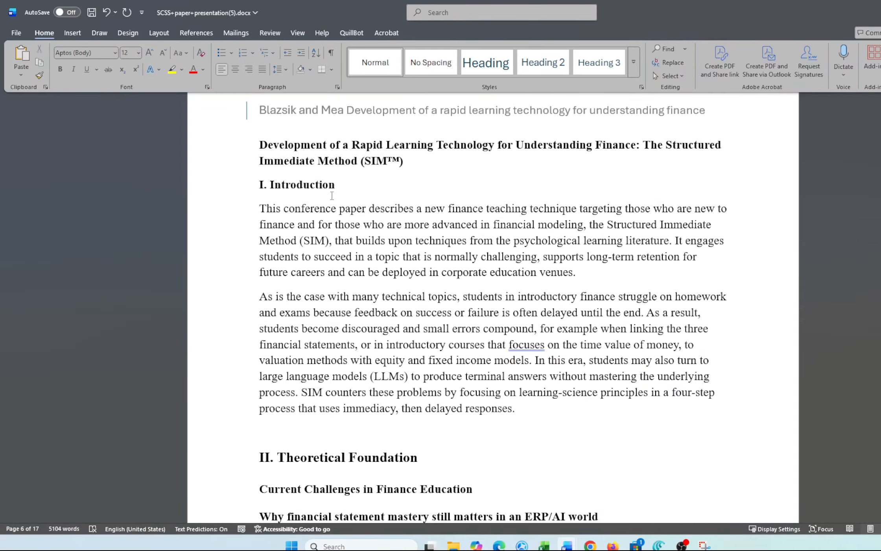
scroll(332, 196, "down", 3)
left_click_drag(426, 369, 238, 386)
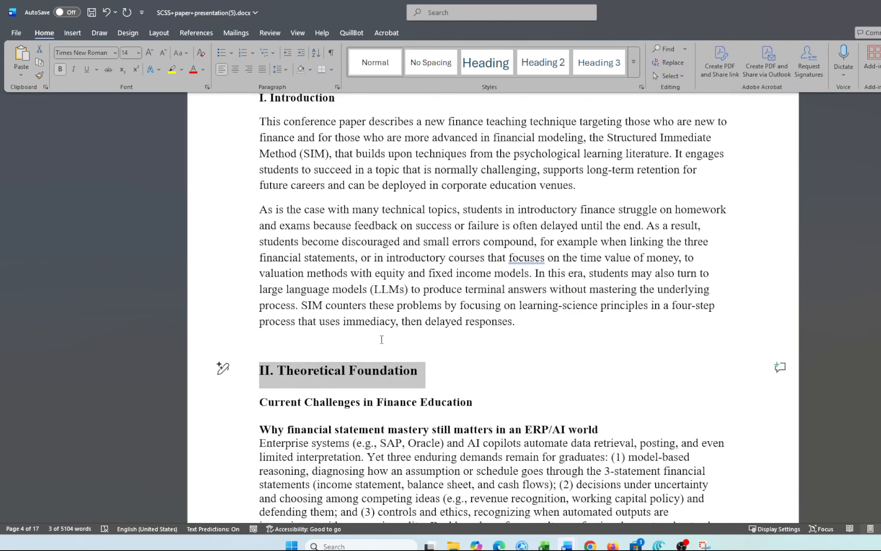
left_click(446, 402)
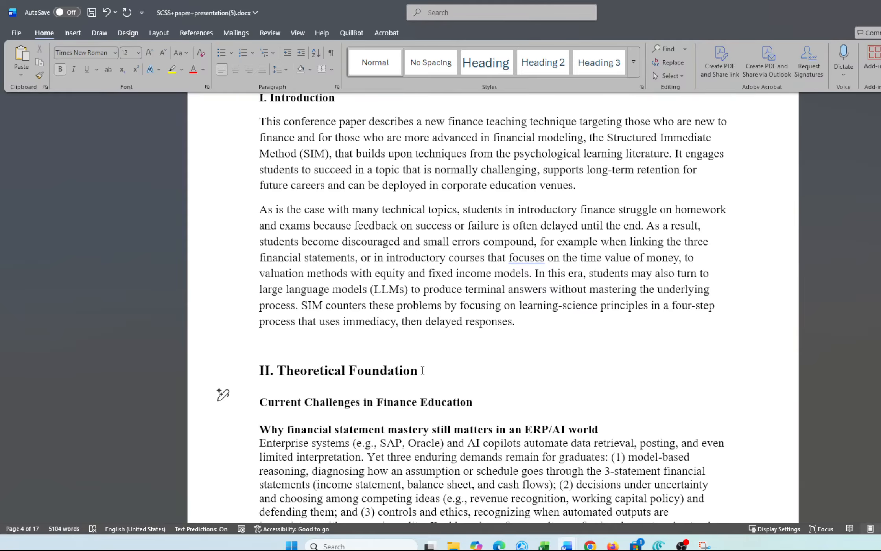
left_click(422, 371)
scroll(411, 387, "down", 3)
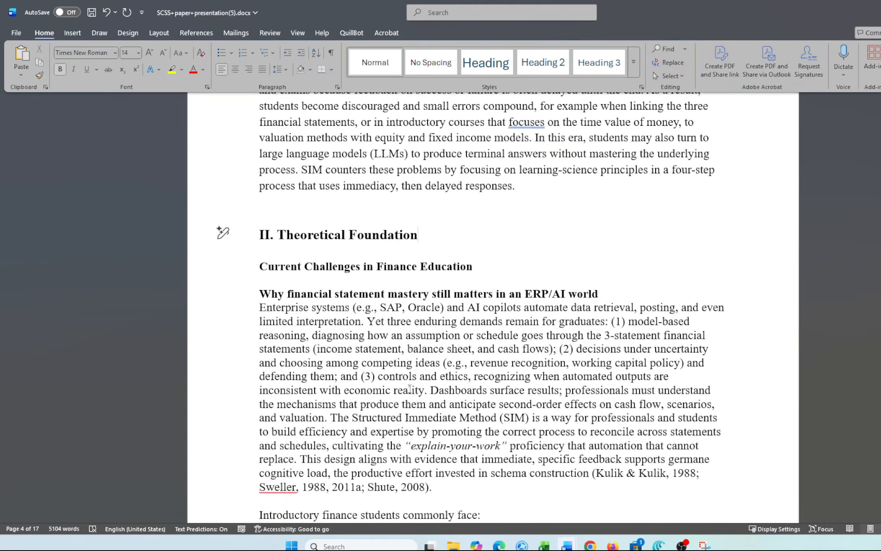
left_click(431, 265)
- Apply the Heading 1 style to the "I. Introduction" heading, using the full list of styles
scroll(395, 270, "up", 9)
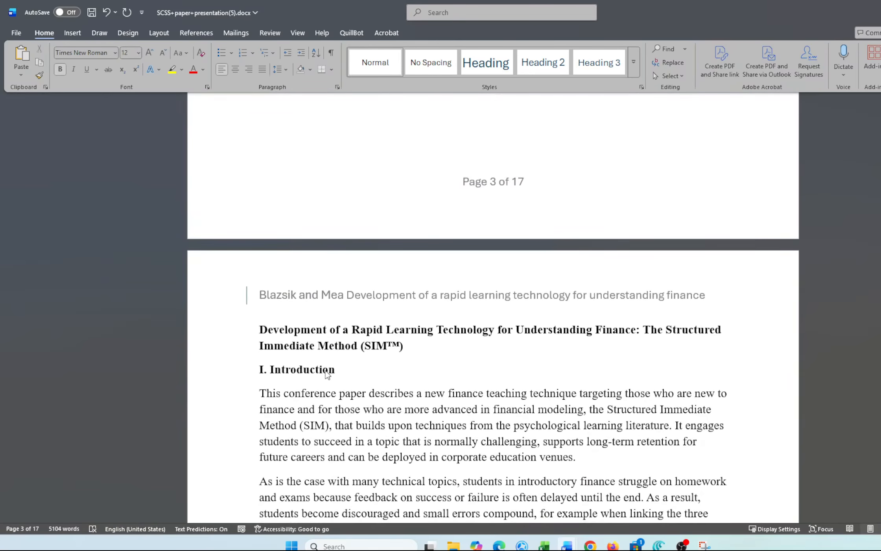
left_click(321, 371)
left_click_drag(341, 375, 242, 378)
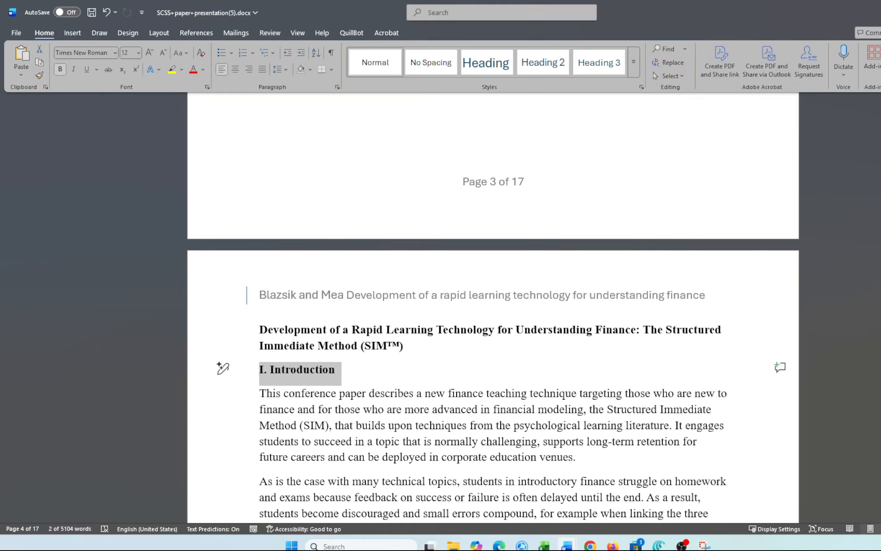
left_click_drag(0, 96, 547, 129)
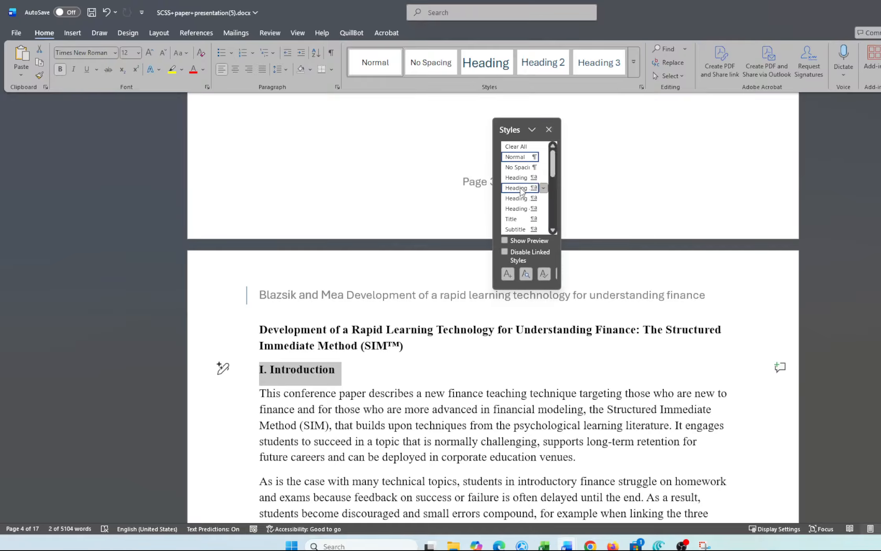
mouse_move(516, 180)
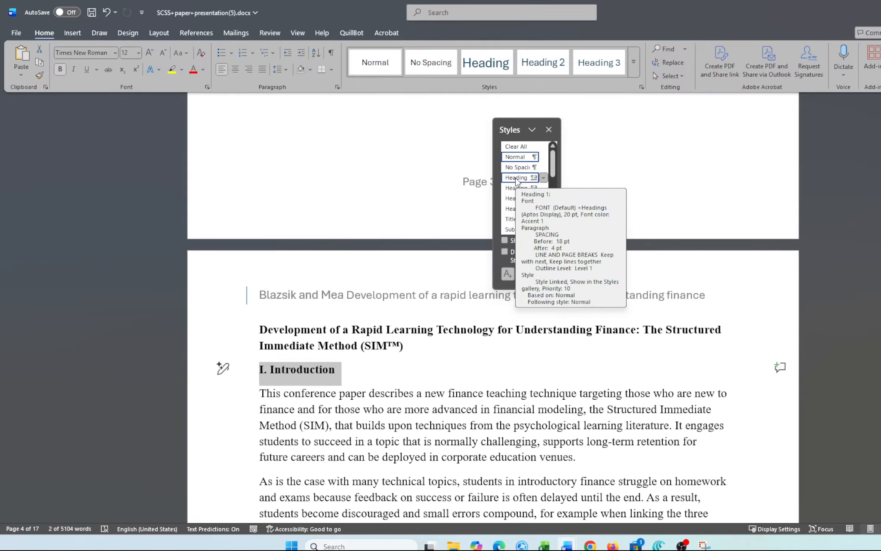
left_click(516, 178)
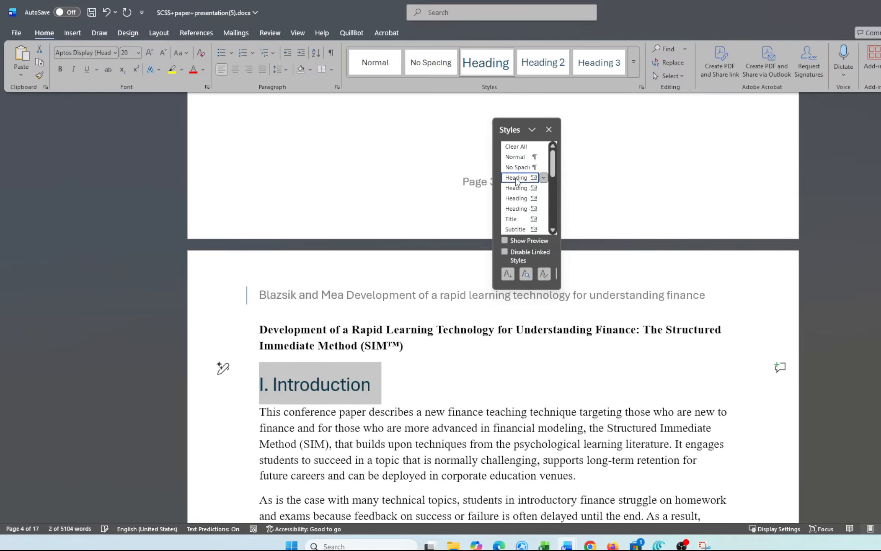
left_click(443, 361)
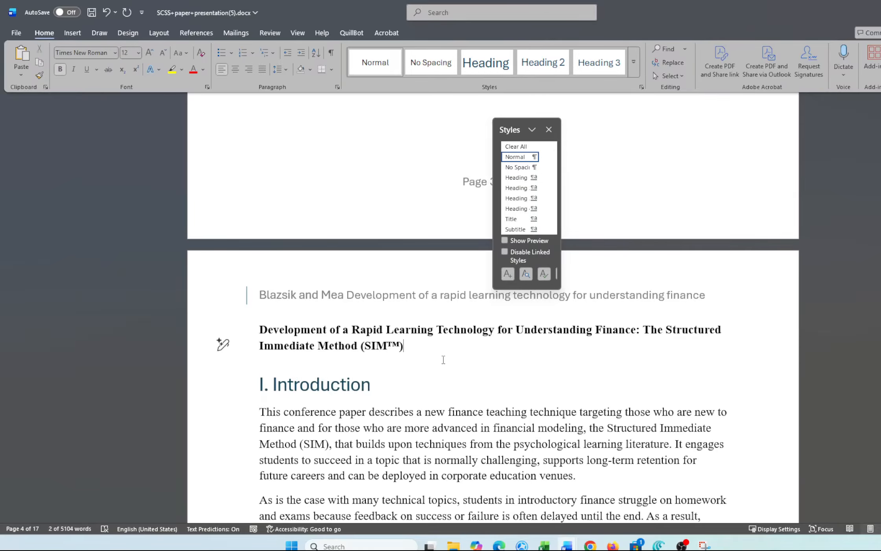
- Apply the Heading 1 style to the "II. Theoretical Foundation" heading
scroll(443, 360, "down", 8)
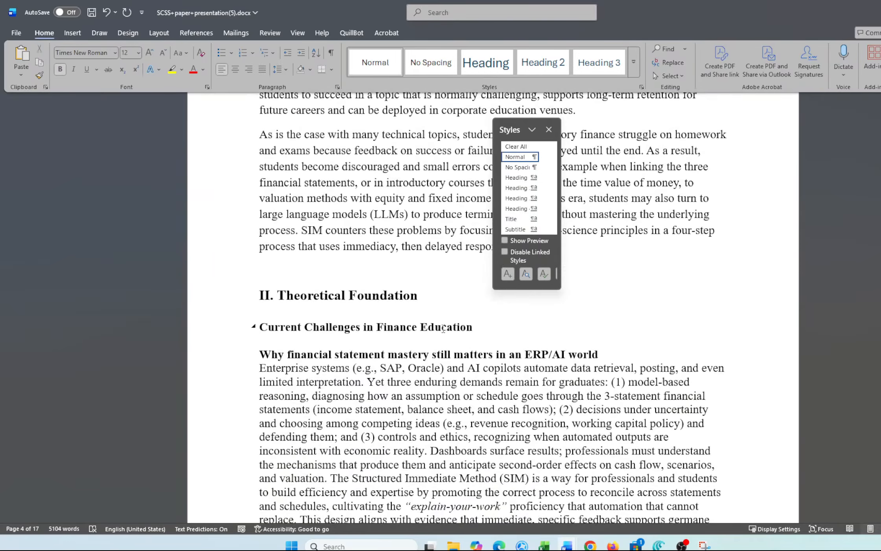
scroll(448, 326, "up", 5)
scroll(460, 320, "down", 2)
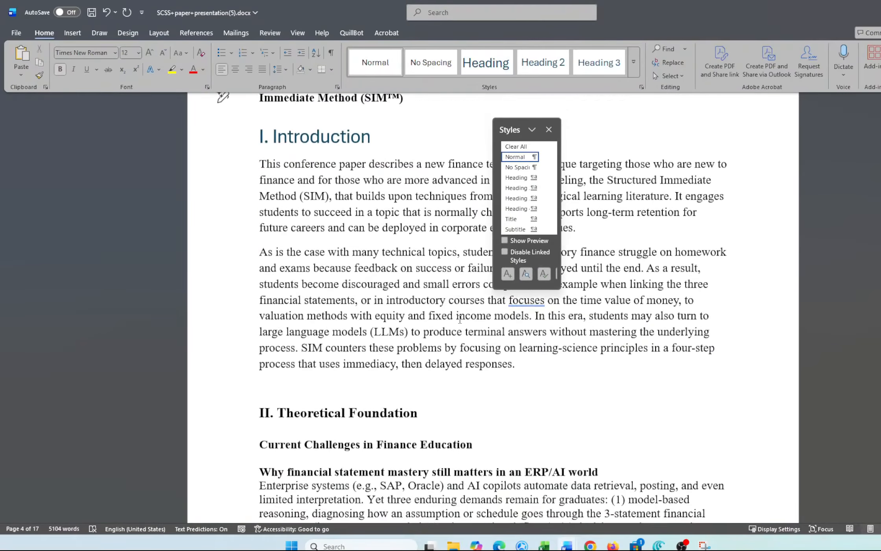
scroll(460, 320, "down", 1)
scroll(459, 320, "up", 2)
scroll(460, 319, "down", 3)
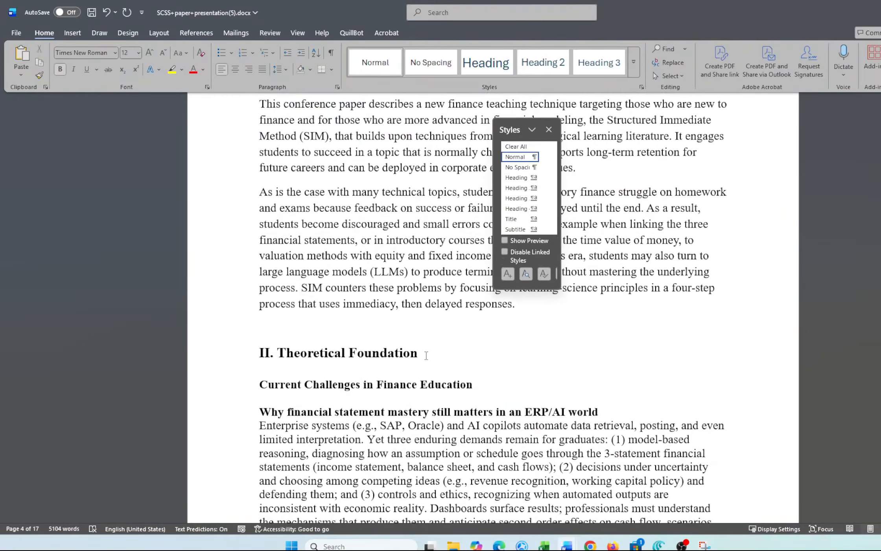
left_click(223, 352)
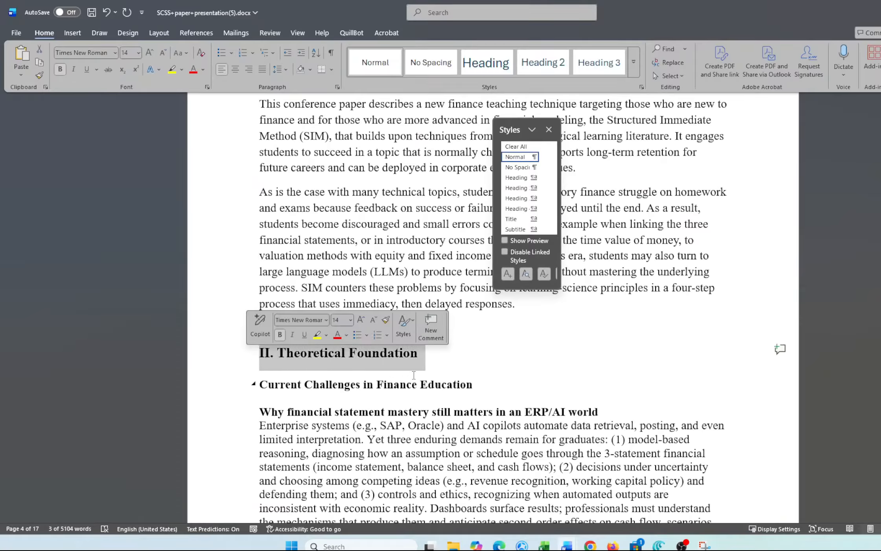
left_click(516, 179)
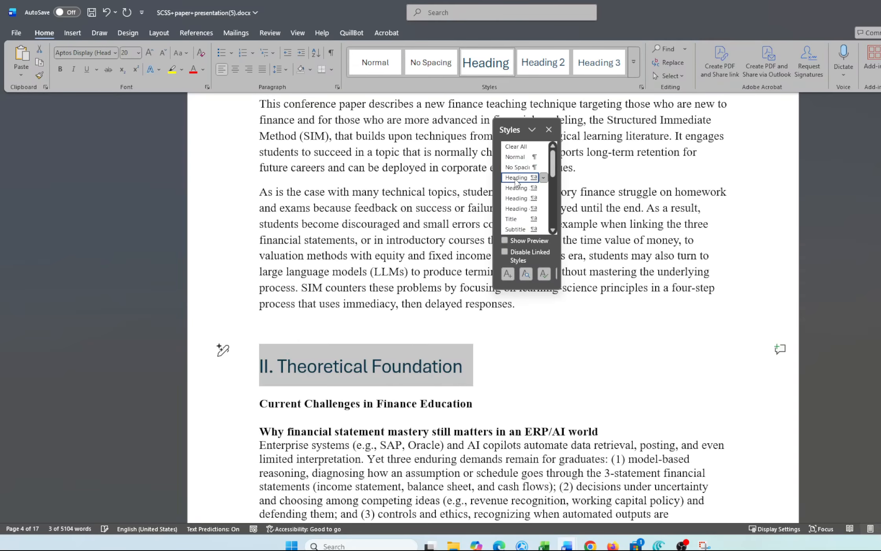
- Apply the Heading 2 style to the subheadings "Current Challenges in Finance Education" and "Evidence from Finance Educational Research"
left_click_drag(473, 405, 259, 405)
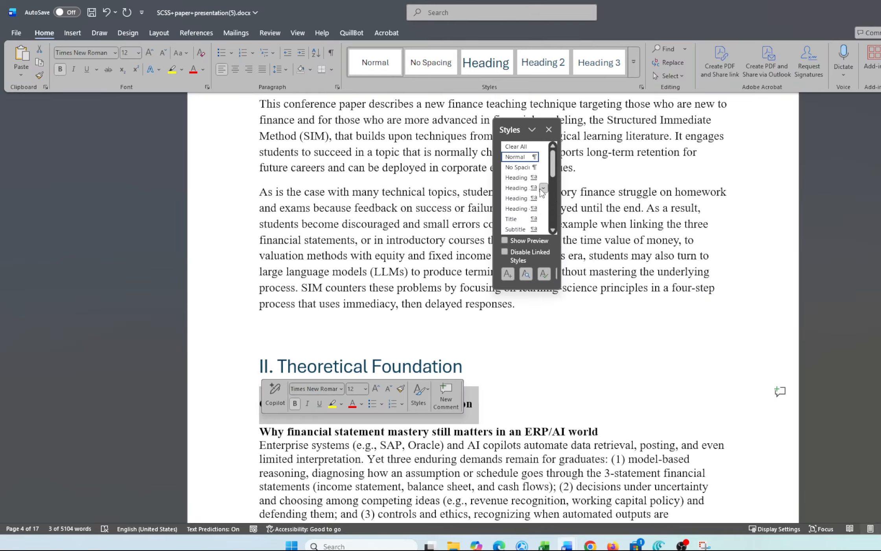
left_click(518, 189)
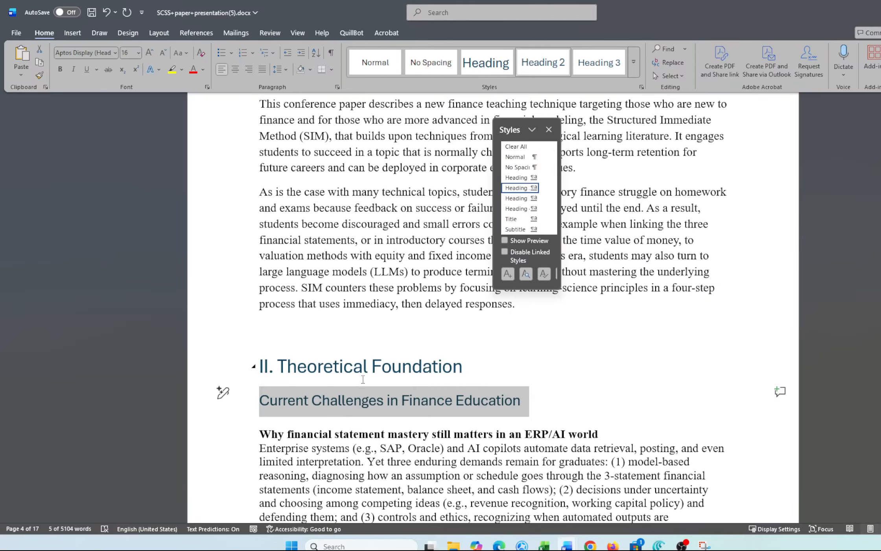
scroll(363, 379, "down", 3)
scroll(363, 379, "down", 15)
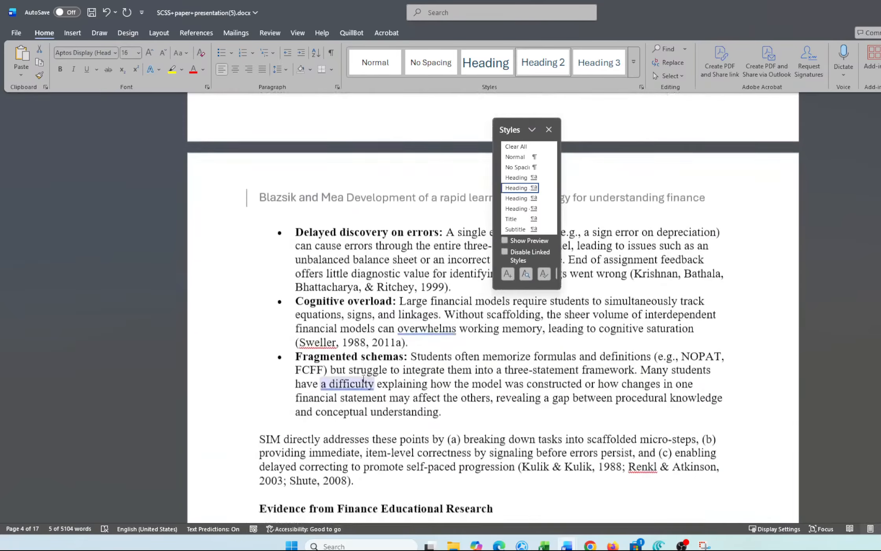
scroll(362, 378, "down", 2)
scroll(363, 379, "up", 3)
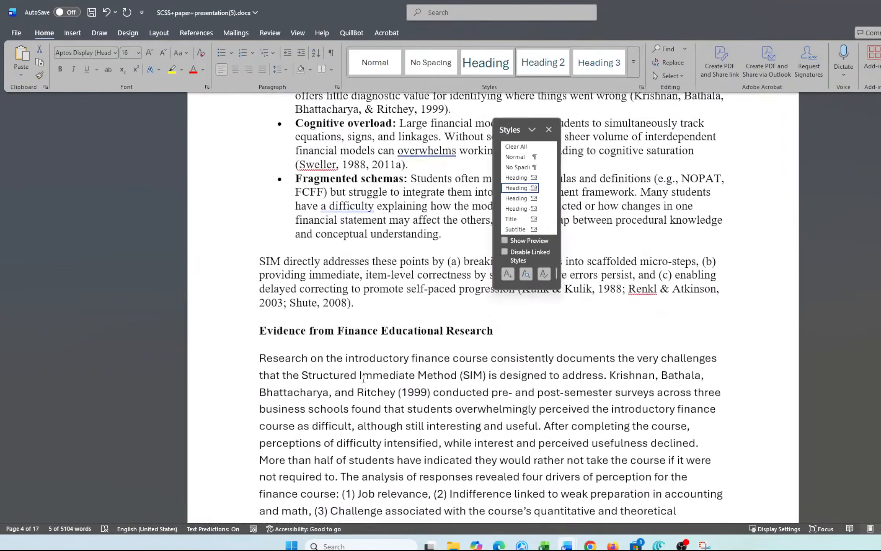
left_click_drag(503, 331, 222, 331)
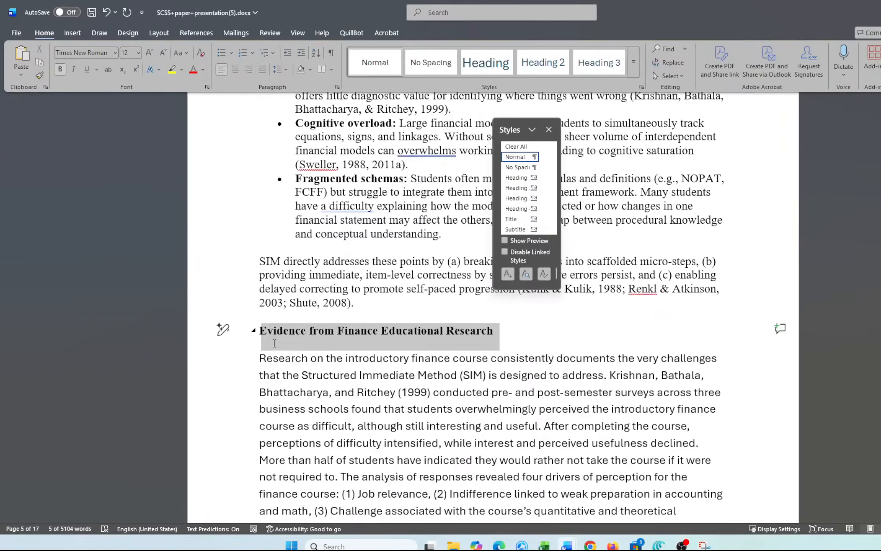
left_click(516, 188)
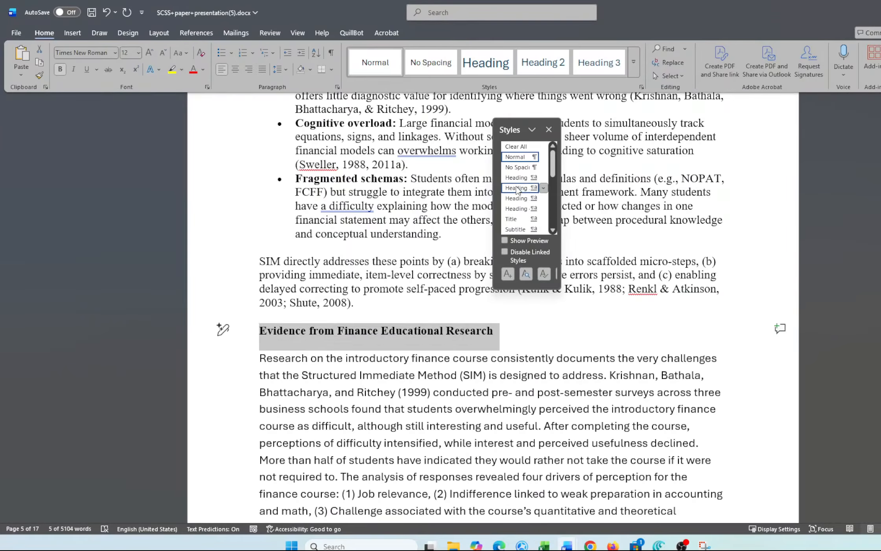
- Apply the Heading 2 style to the subheading "Immediate Feedback Matters, and When to Delay"
scroll(382, 422, "down", 3)
scroll(382, 422, "down", 15)
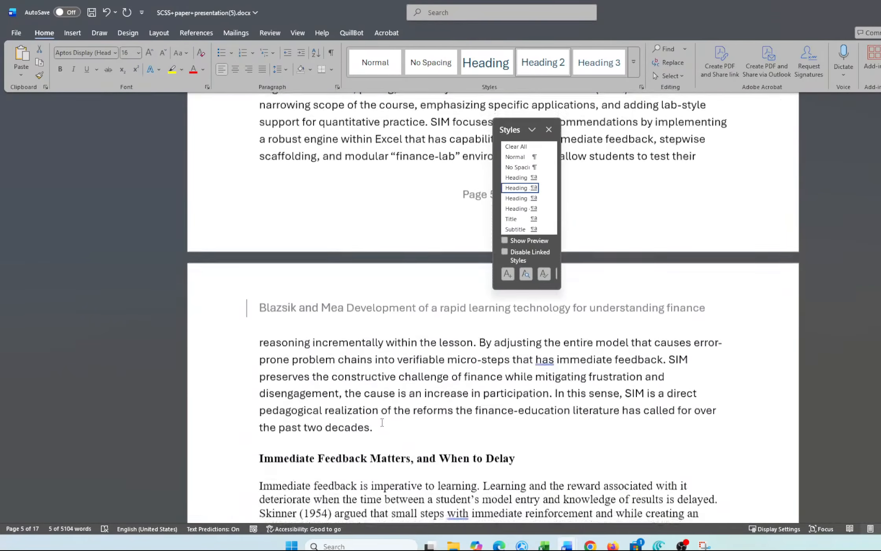
scroll(382, 422, "down", 3)
scroll(382, 422, "up", 5)
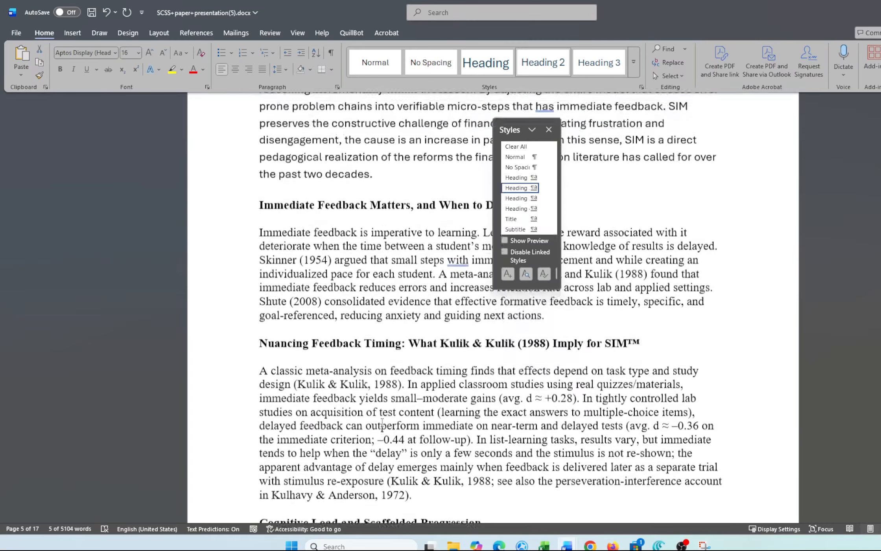
scroll(382, 423, "up", 1)
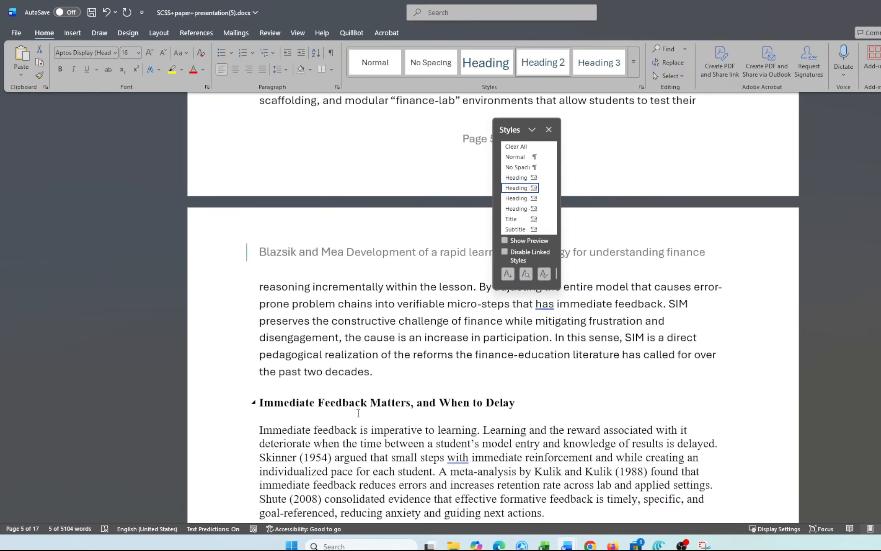
left_click_drag(525, 406, 259, 403)
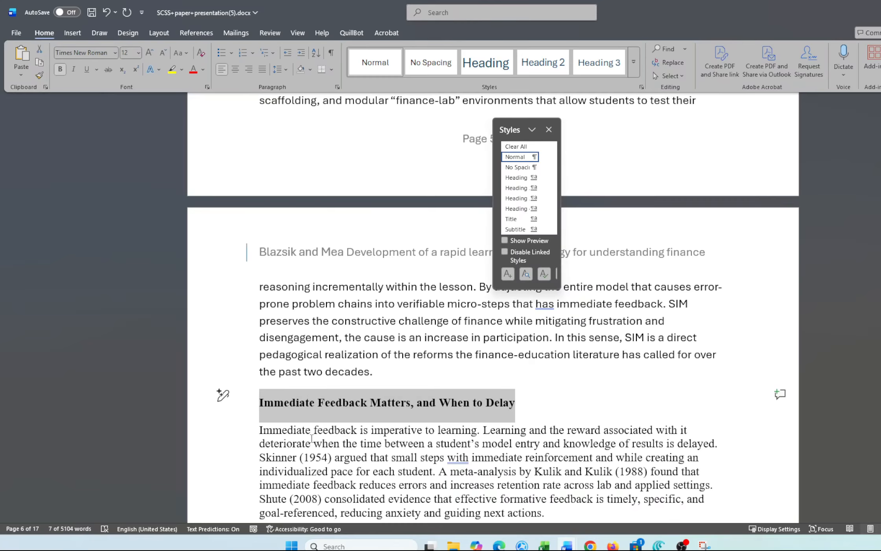
left_click(515, 189)
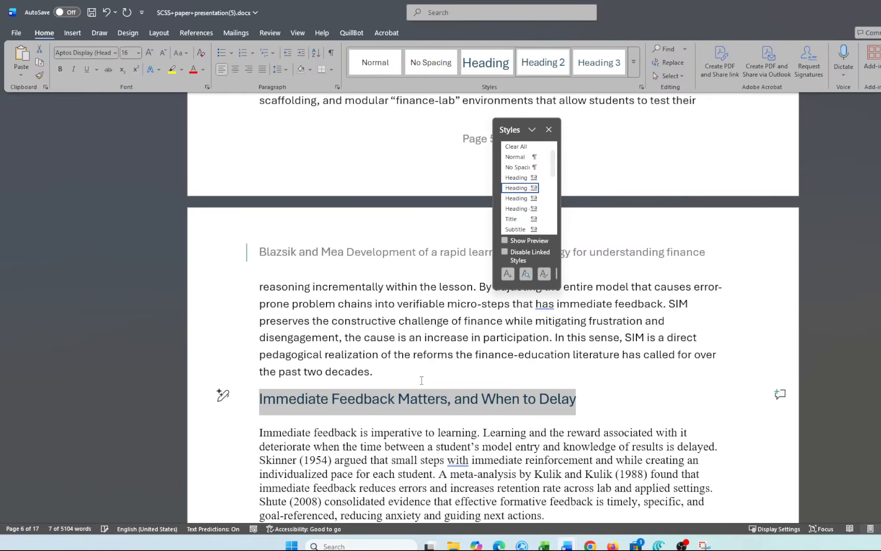
- Apply the Heading 2 style to the subheading that begins "Nuancing Feedback Timing"
scroll(406, 413, "down", 8)
scroll(406, 413, "up", 3)
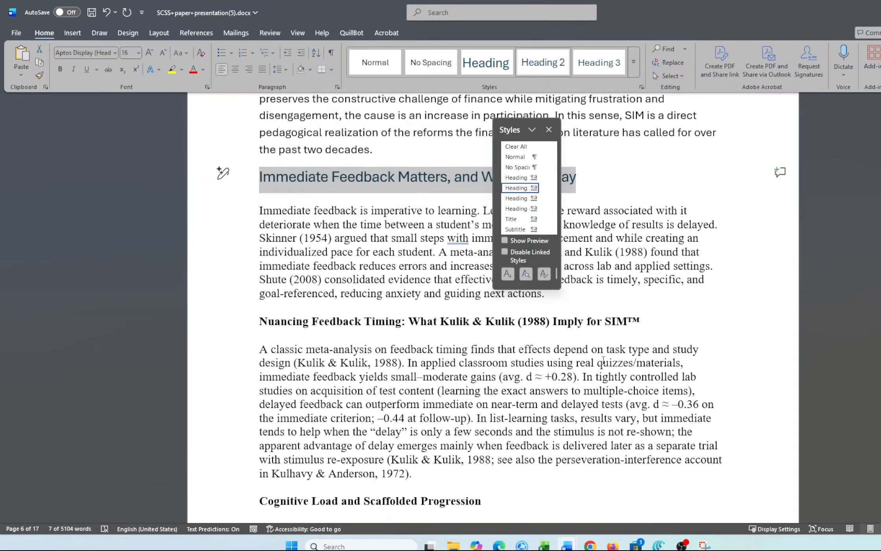
left_click_drag(652, 317, 267, 319)
left_click(516, 188)
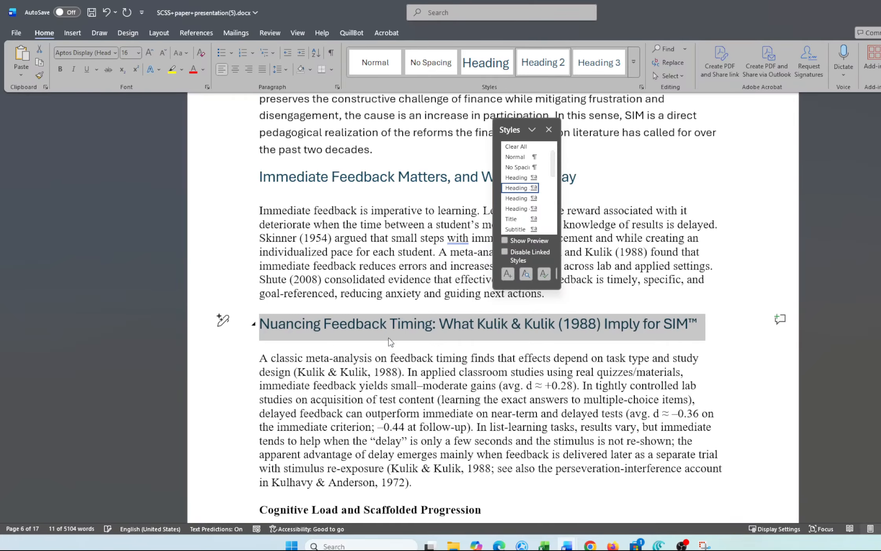
- Set the "Nuancing Feedback Timing" subheading to font size 12 and black font color
left_click(129, 52)
type("12")
key("Return")
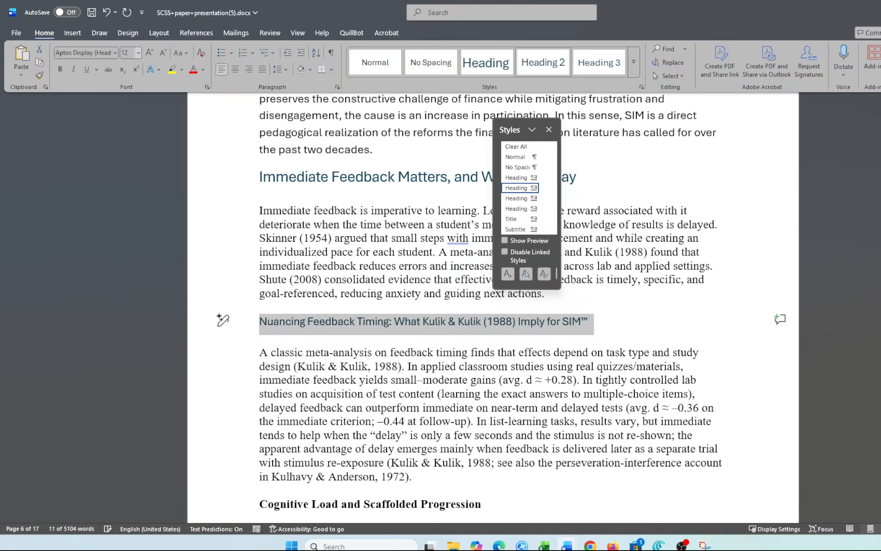
left_click(203, 70)
left_click(200, 107)
left_click(399, 367)
left_click(347, 312)
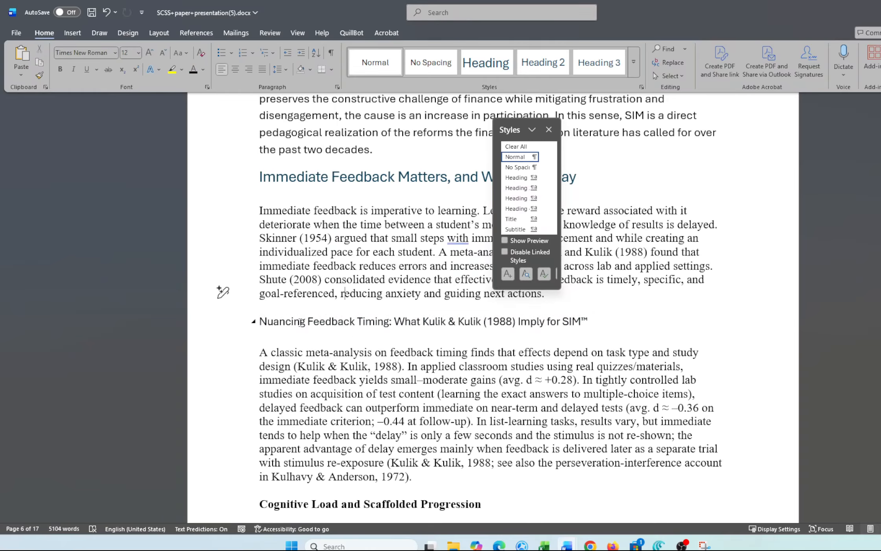
left_click(300, 322)
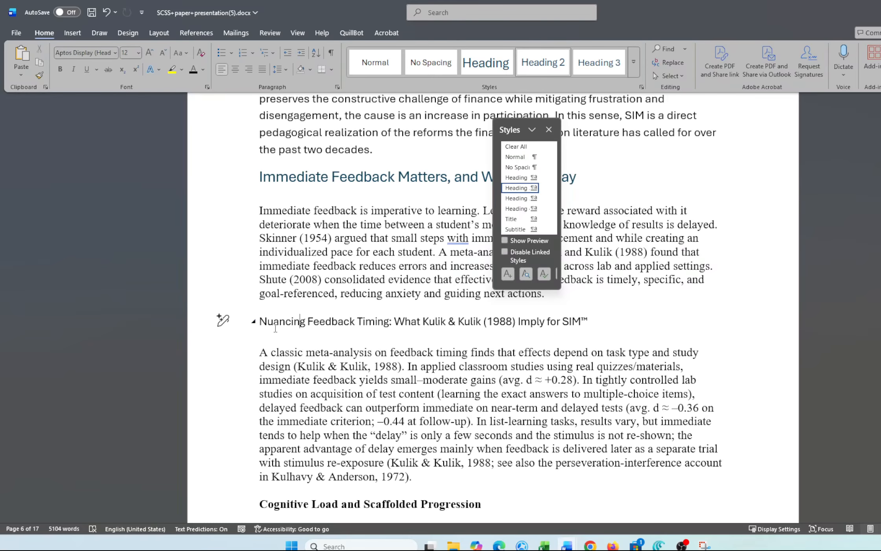
- Apply the Heading 2 style to the subheading "Cognitive Load and Scaffolded Progression"
scroll(347, 401, "down", 3)
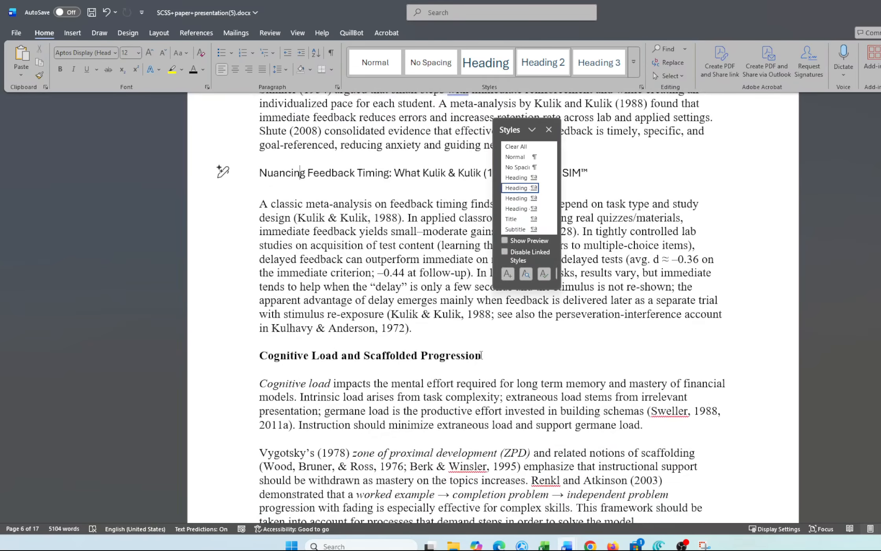
left_click_drag(480, 357, 254, 359)
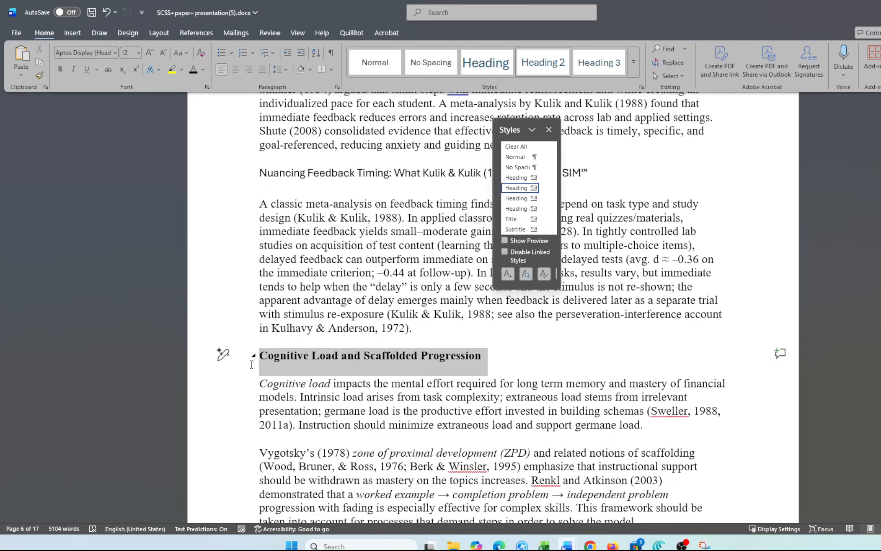
left_click(518, 188)
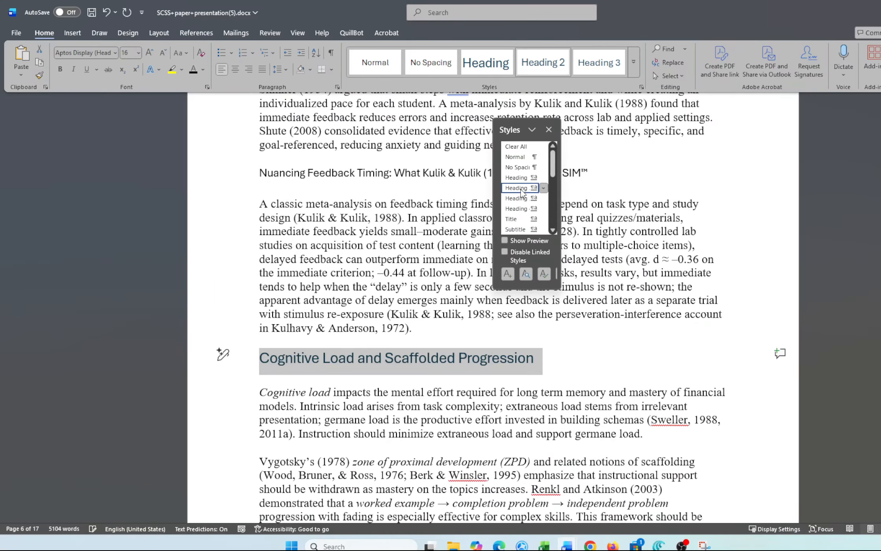
- Apply the Heading 1 style to the section title "III. SIM Methodology and Learning Framework"
scroll(417, 375, "down", 6)
scroll(417, 376, "down", 4)
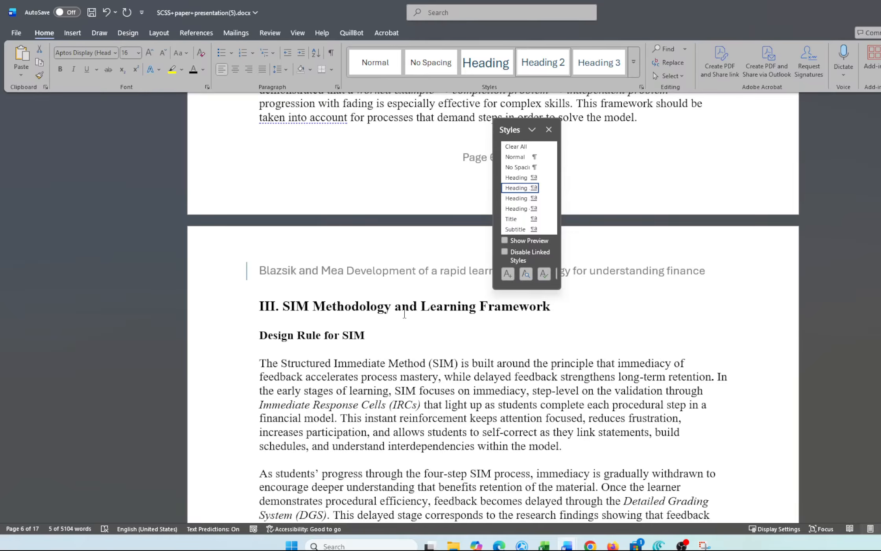
left_click_drag(555, 312, 222, 306)
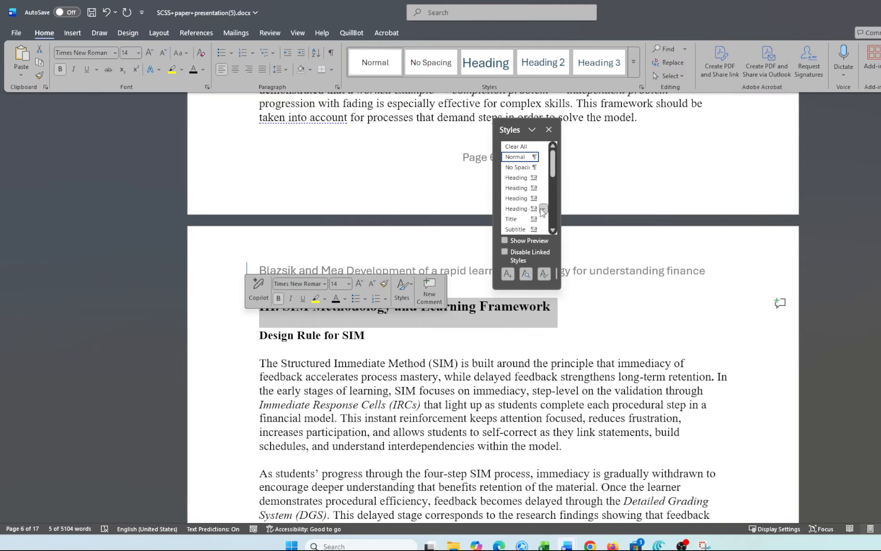
left_click(519, 178)
- Apply the Heading 2 style to the subheading "Design Rule for SIM"
scroll(367, 351, "down", 2)
scroll(368, 352, "down", 1)
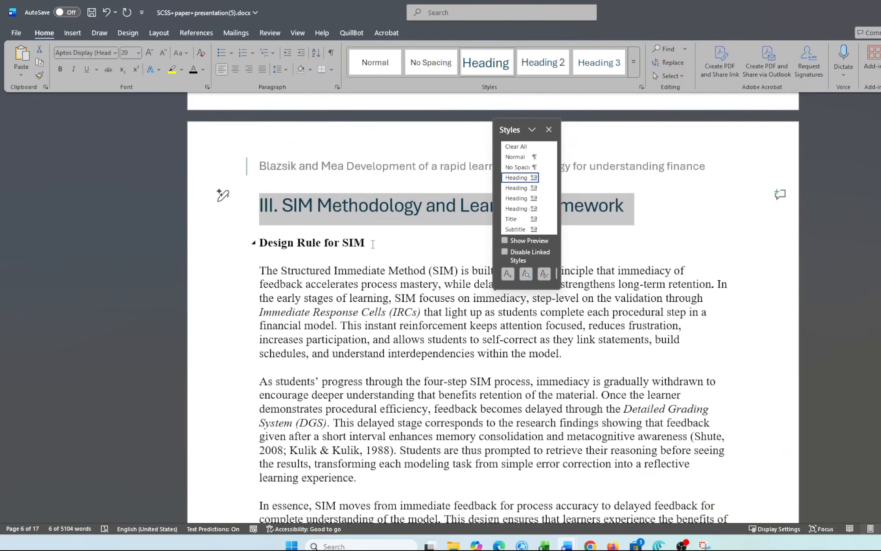
left_click_drag(365, 243, 225, 256)
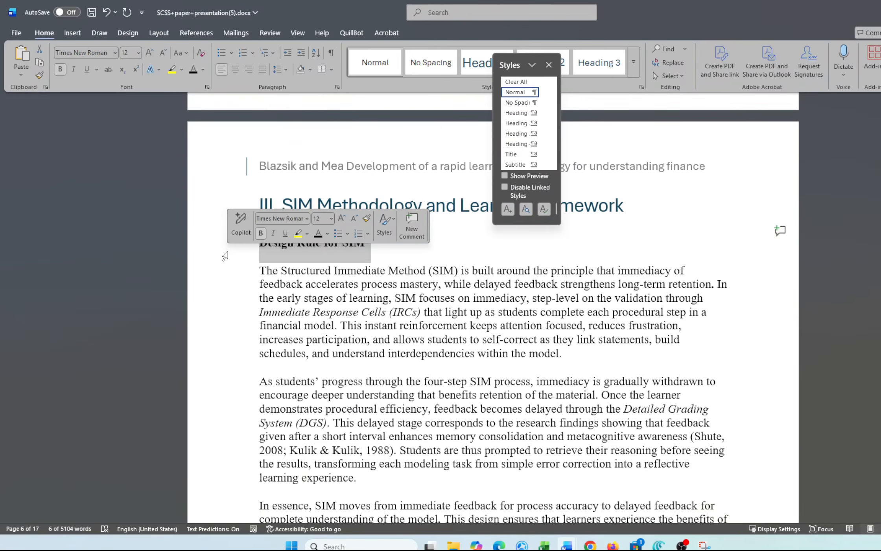
left_click(516, 123)
- Review the styled headings in the paper, going back to "I. Introduction" and "II. Theoretical Foundation"
scroll(366, 338, "down", 12)
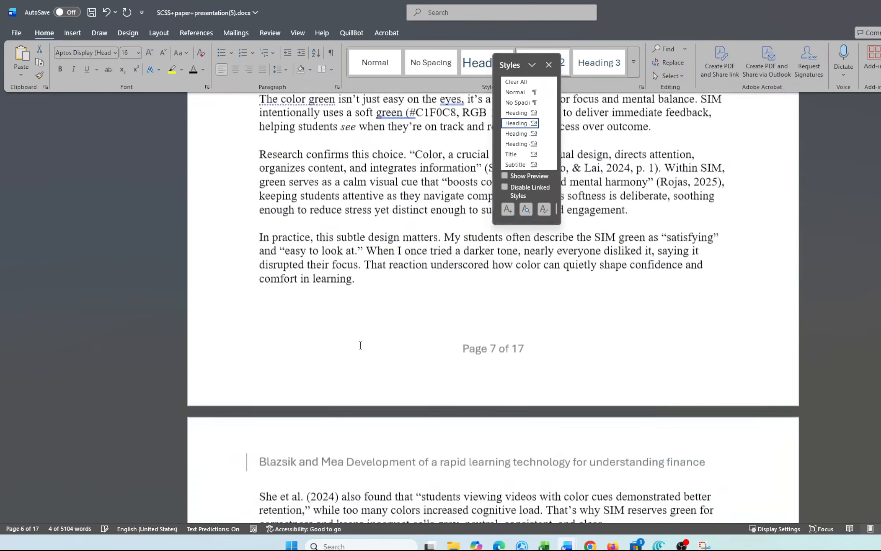
scroll(377, 301, "up", 4)
scroll(377, 301, "up", 20)
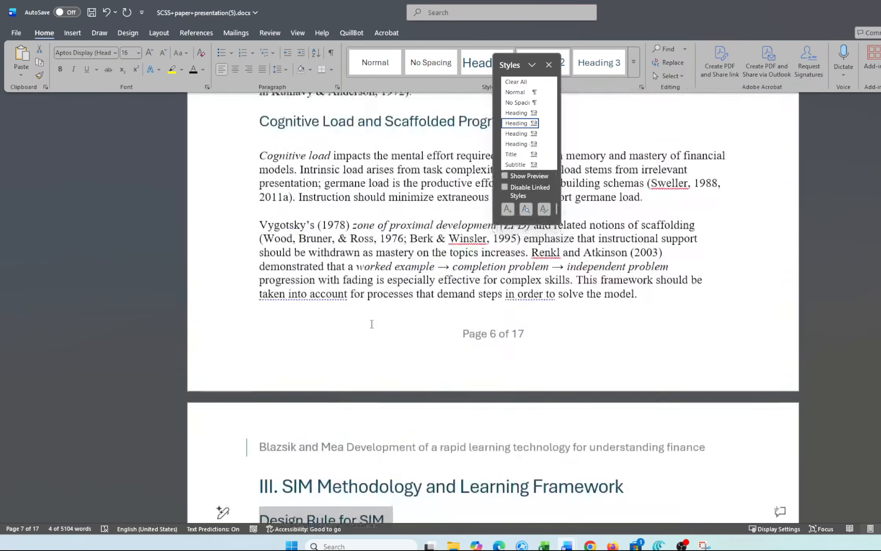
scroll(371, 324, "up", 20)
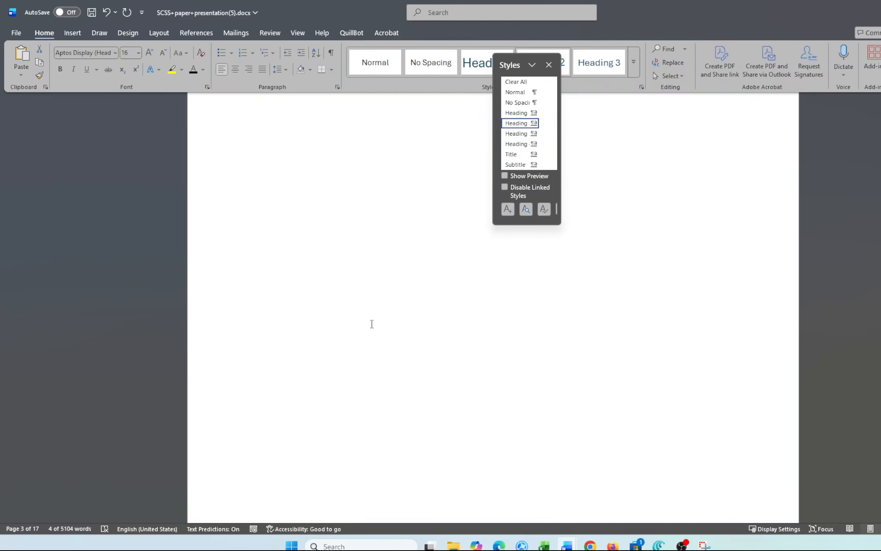
scroll(371, 324, "down", 8)
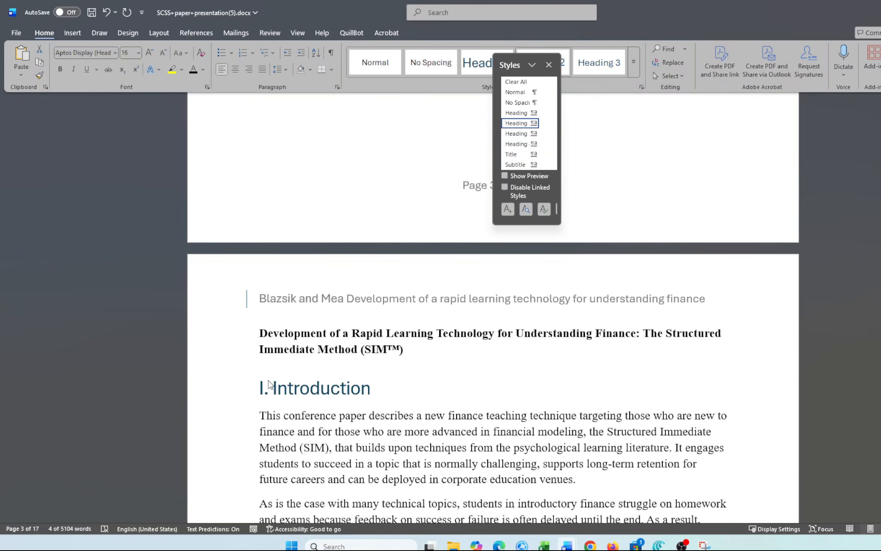
left_click(361, 389)
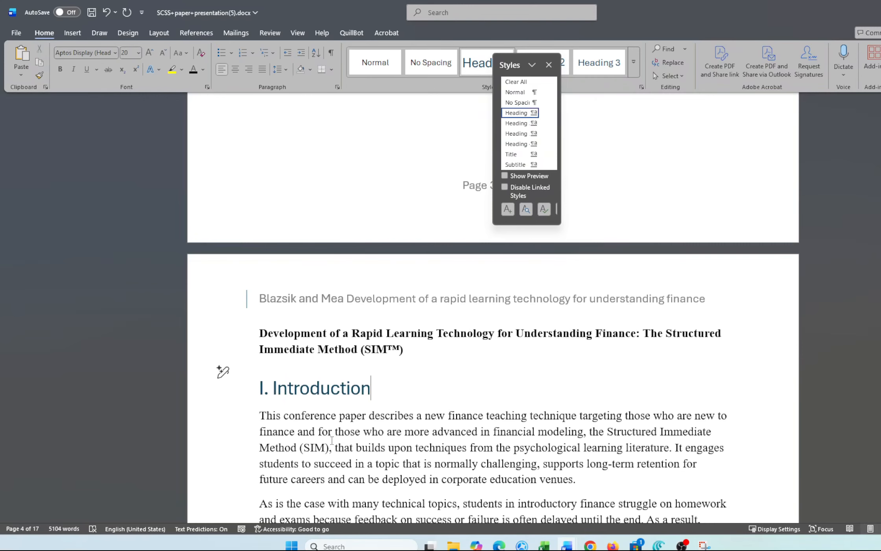
scroll(331, 441, "down", 3)
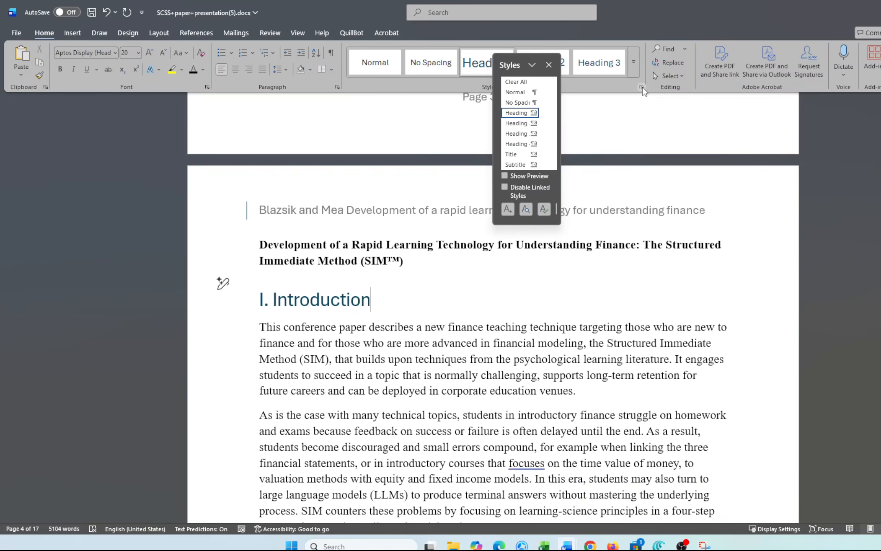
scroll(298, 333, "down", 3)
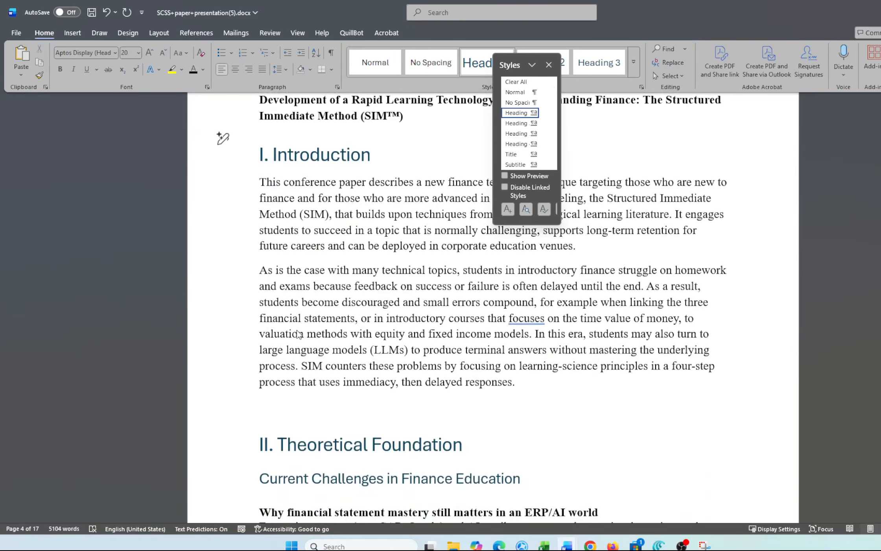